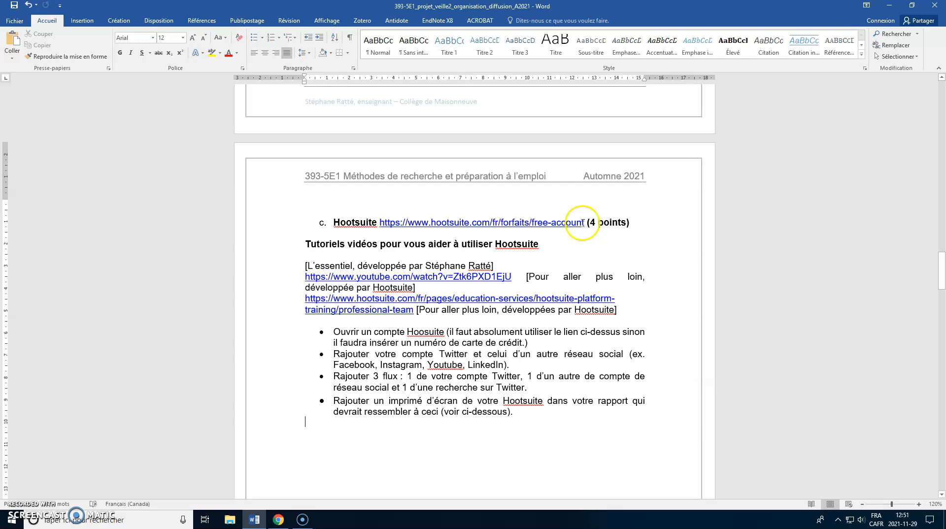
Step: Switch to Hootsuite in Chrome, open the profile page and start connecting a private Twitter account
left_click(278, 519)
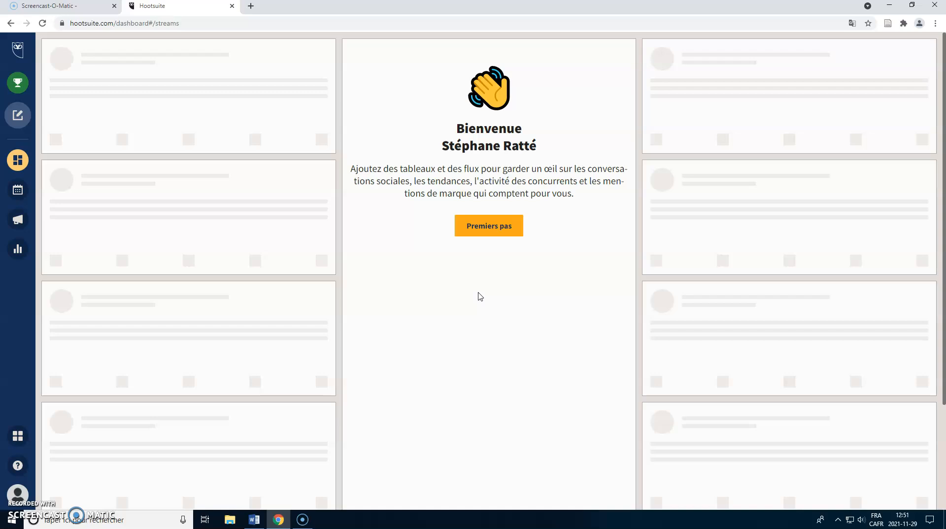
left_click(15, 495)
left_click(165, 374)
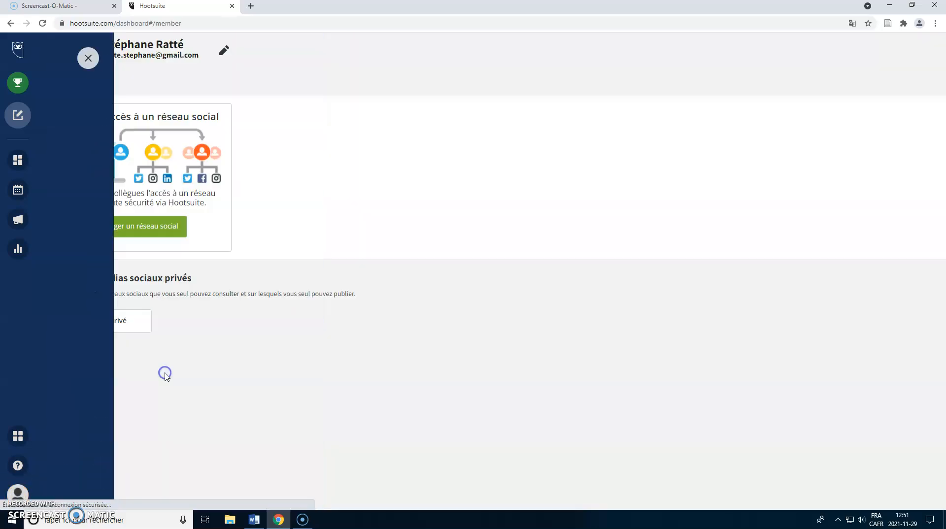
left_click(100, 324)
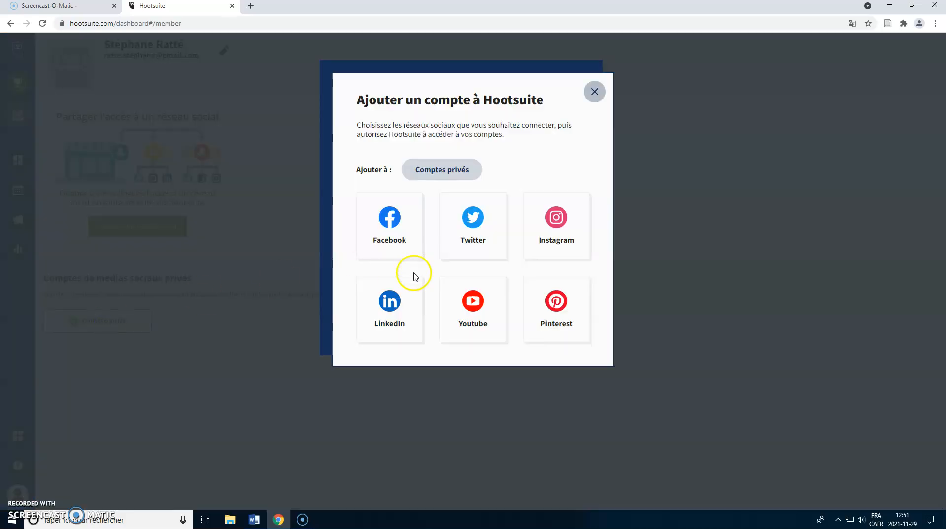
left_click(473, 219)
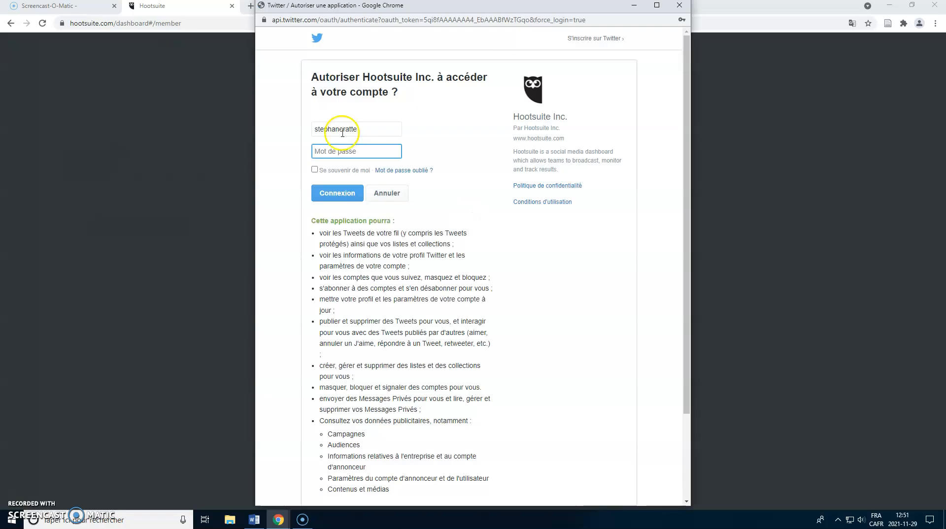
Step: Authorize Hootsuite on Twitter by signing in with the username and the account password
left_click(343, 129)
left_click(321, 151)
left_click(332, 195)
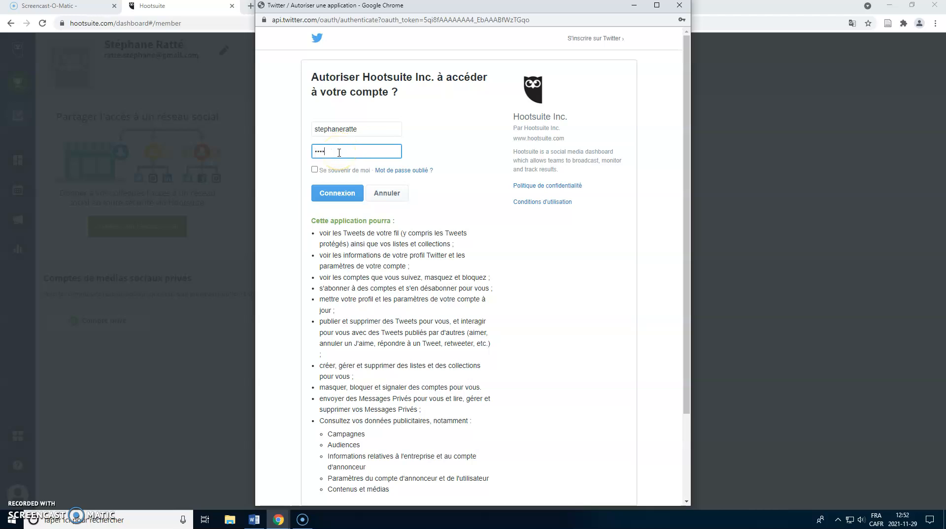
key("BackSpace")
key("BackSpace")
key("BackSpace")
key("BackSpace")
type("••")
left_click(331, 196)
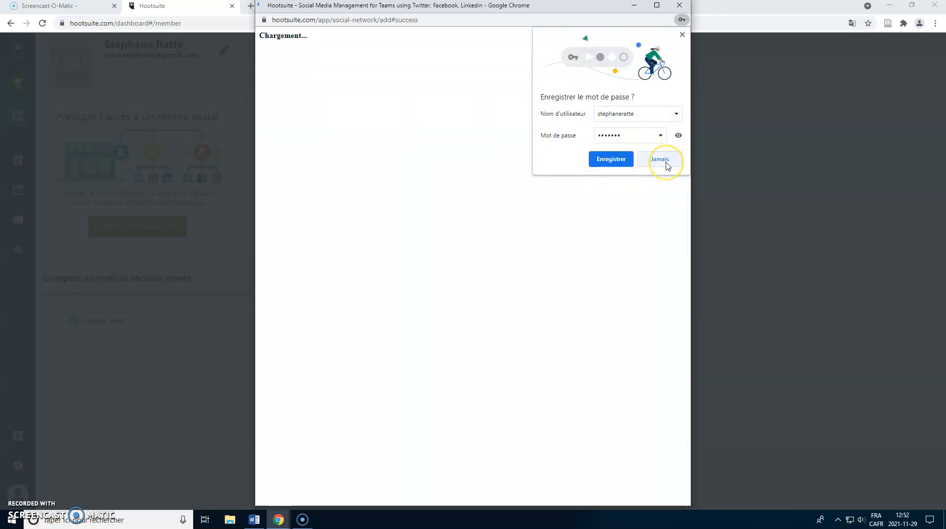
Step: Decline saving the password, close the pop-up window and the add-account dialog, and reload the profile page
left_click(660, 159)
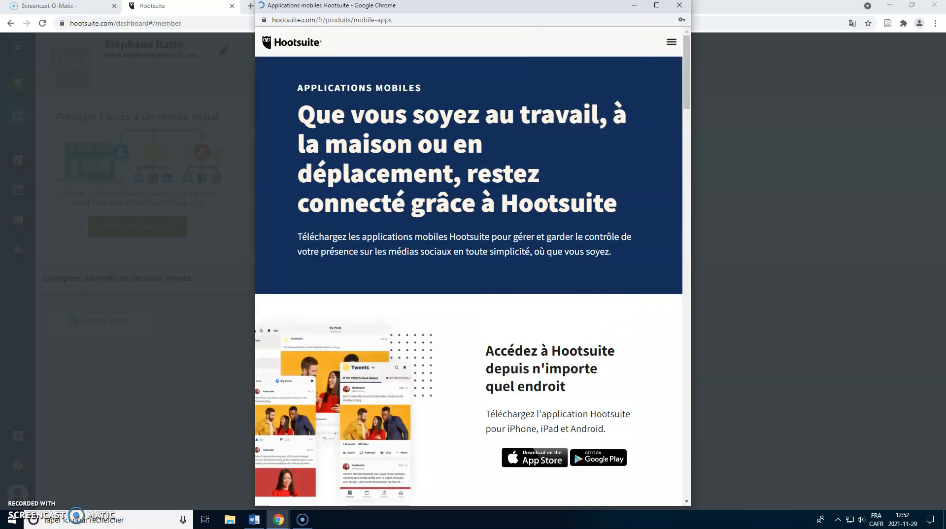
left_click(679, 5)
left_click(596, 91)
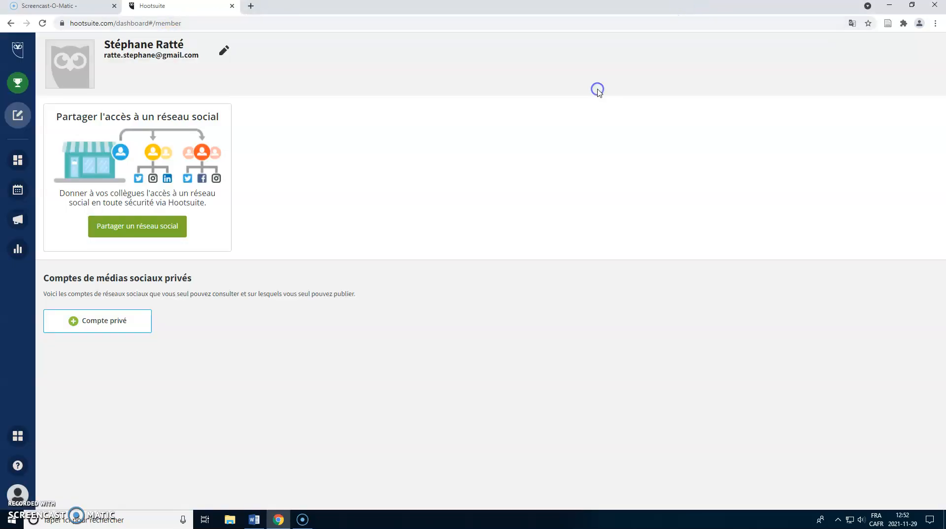
left_click(184, 21)
key("Return")
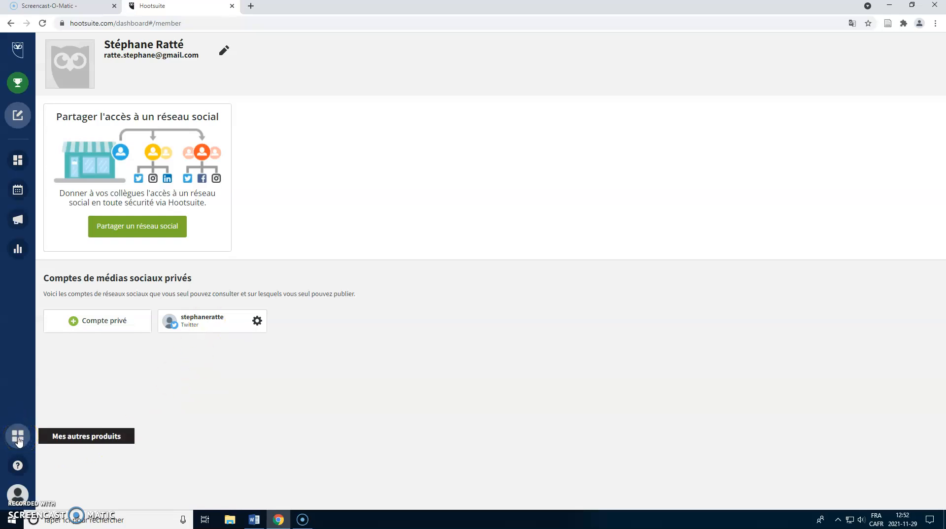
Step: Connect a private LinkedIn account by signing in with the account password, and reload the profile page
left_click(83, 323)
left_click(394, 302)
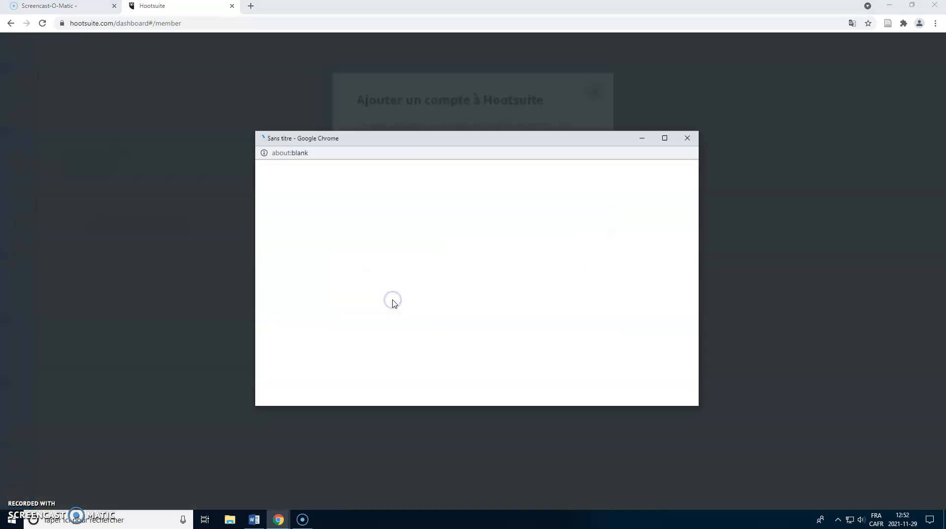
left_click(434, 331)
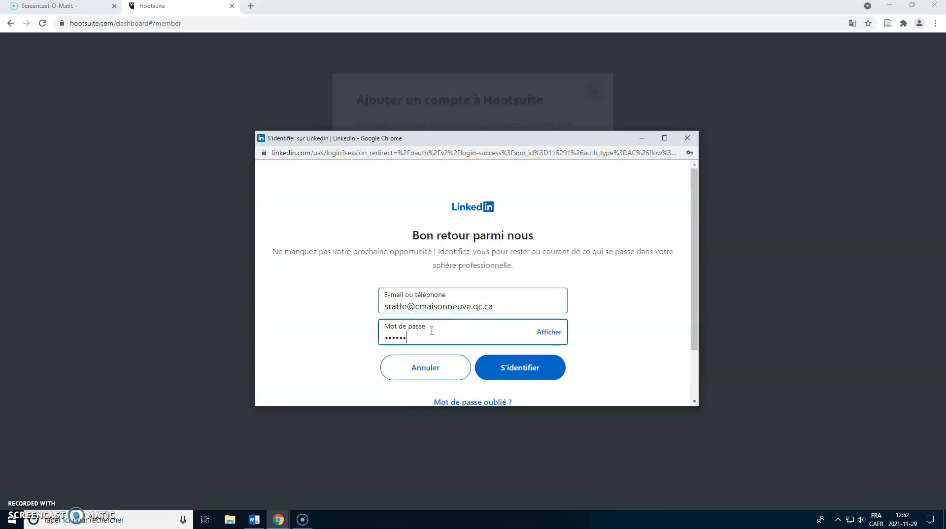
left_click(499, 369)
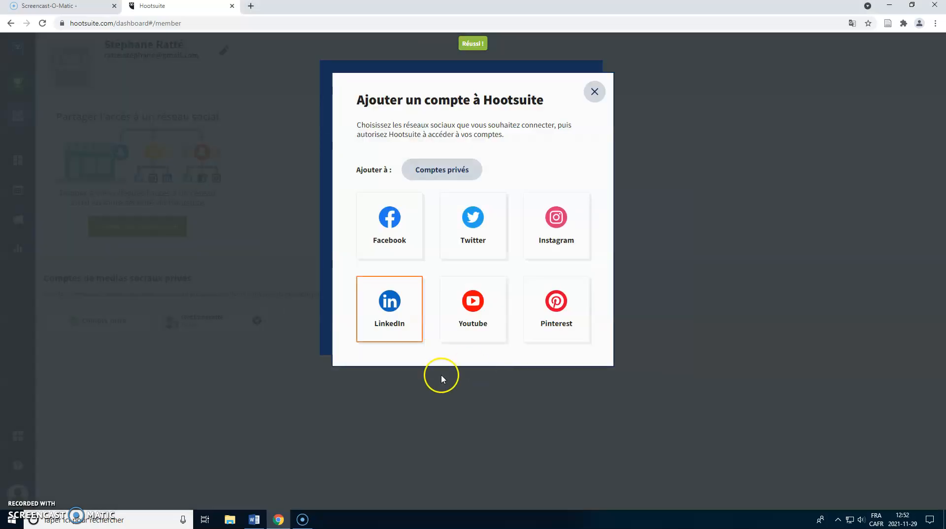
left_click(596, 90)
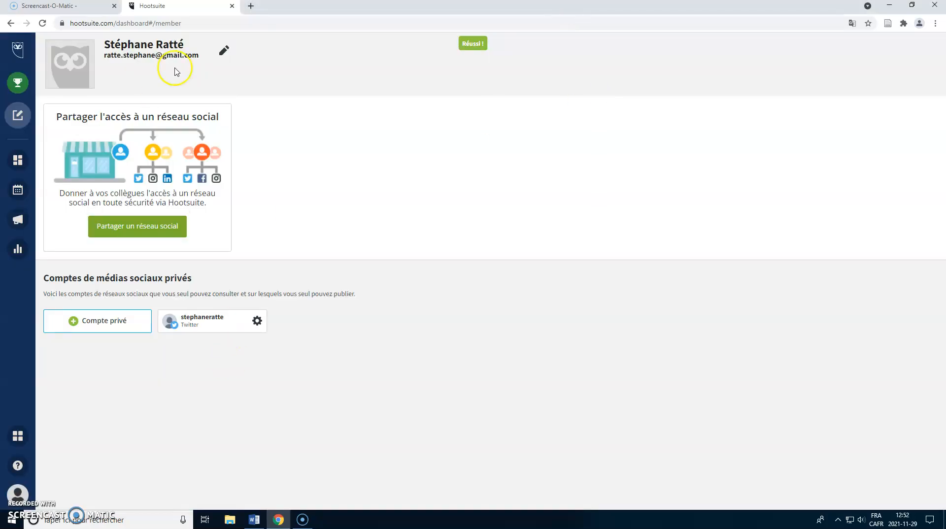
left_click(224, 28)
key("Return")
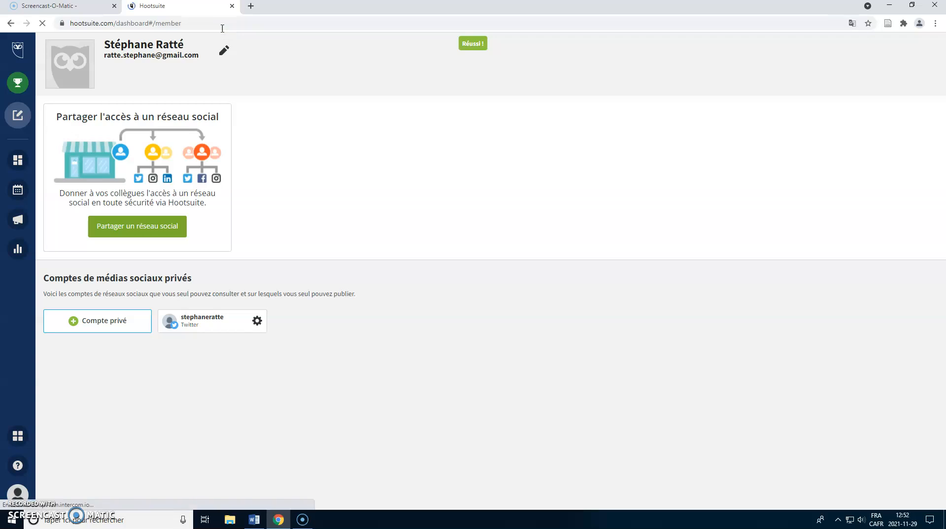
Step: Open the Streams view and delete the LinkedIn board
left_click(10, 168)
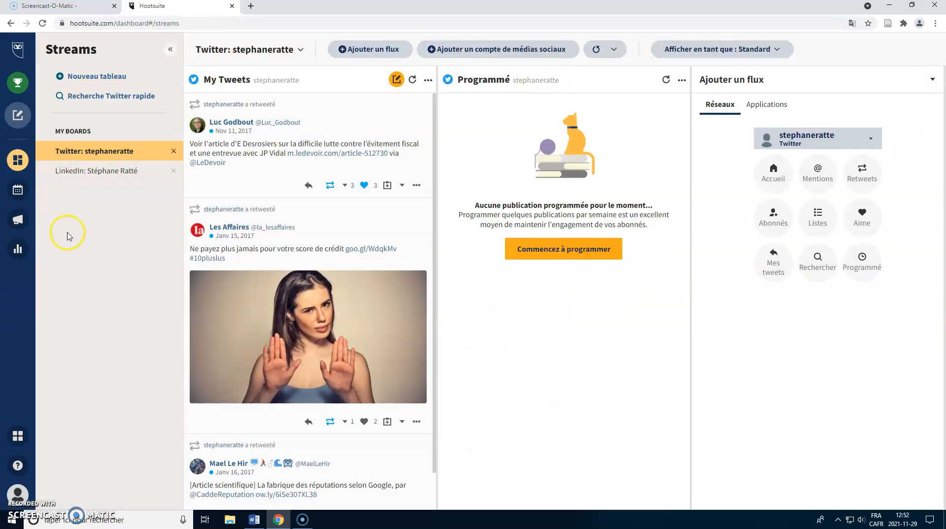
double_click(99, 153)
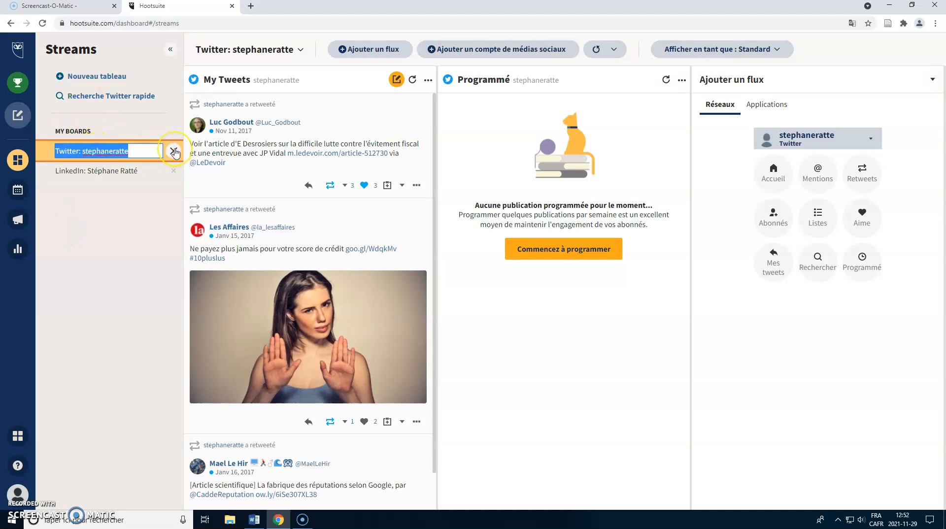
left_click(120, 153)
left_click(132, 153)
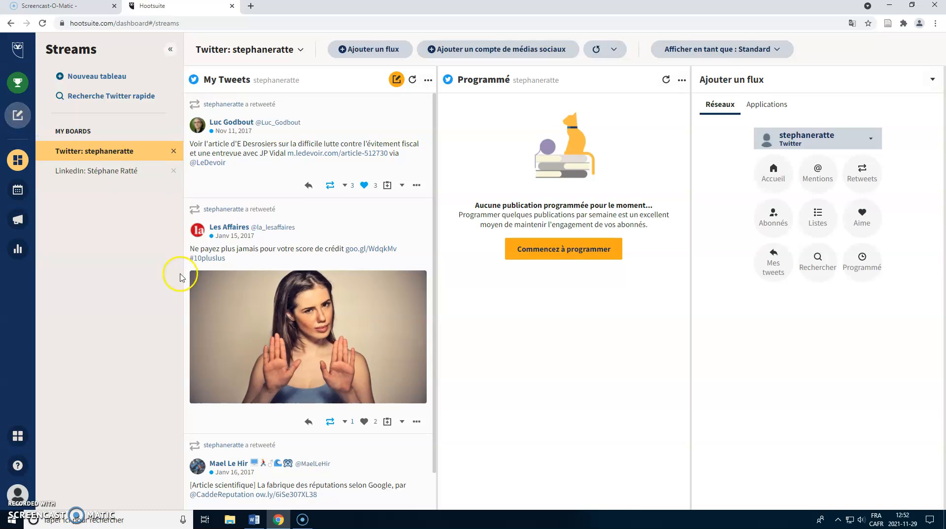
left_click(154, 150)
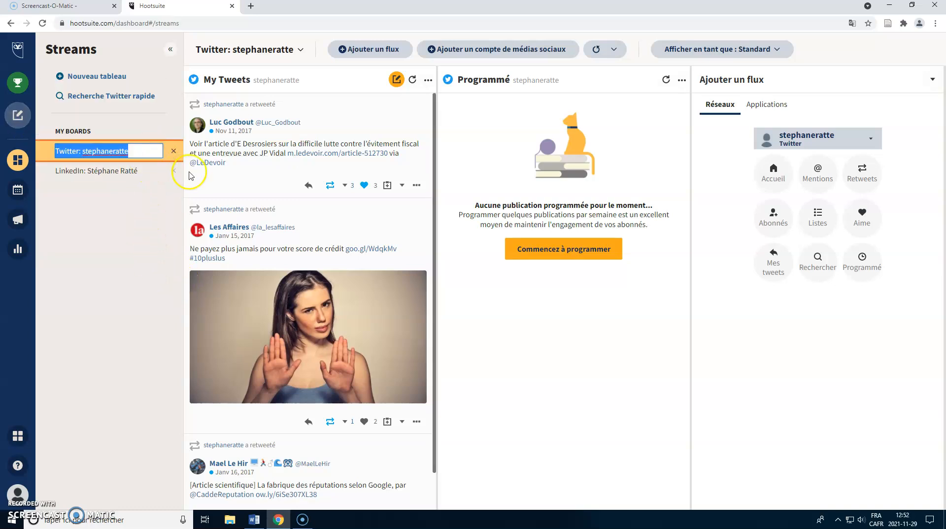
left_click(174, 171)
left_click(508, 89)
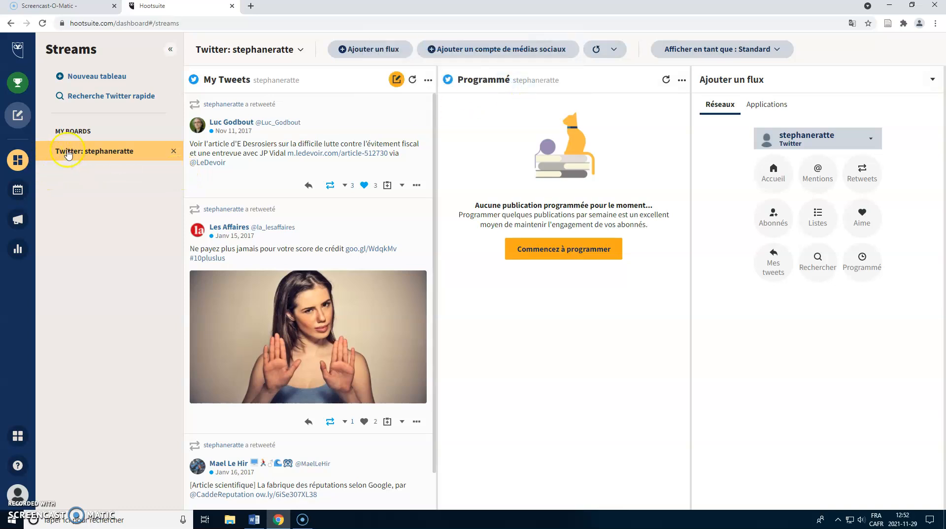
Step: Rename the remaining Twitter board as 393-5E1
left_click(121, 154)
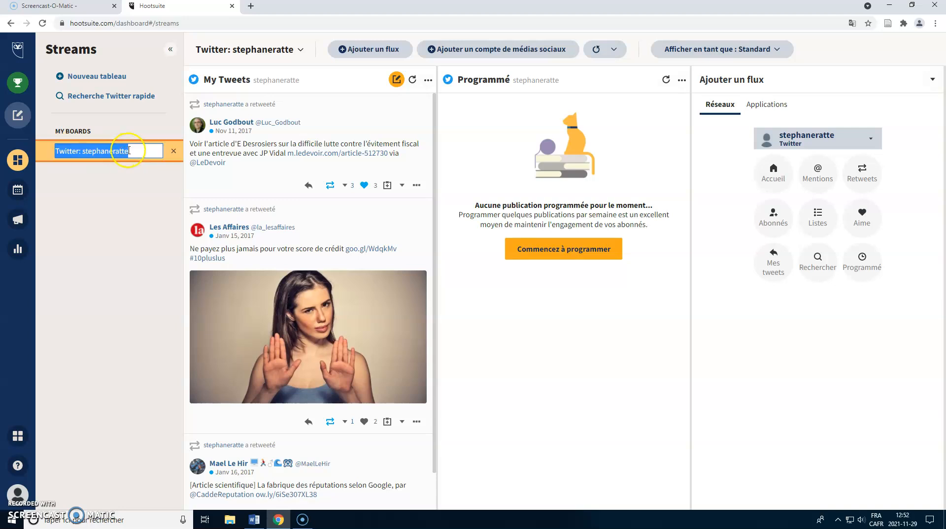
type("393-5E1")
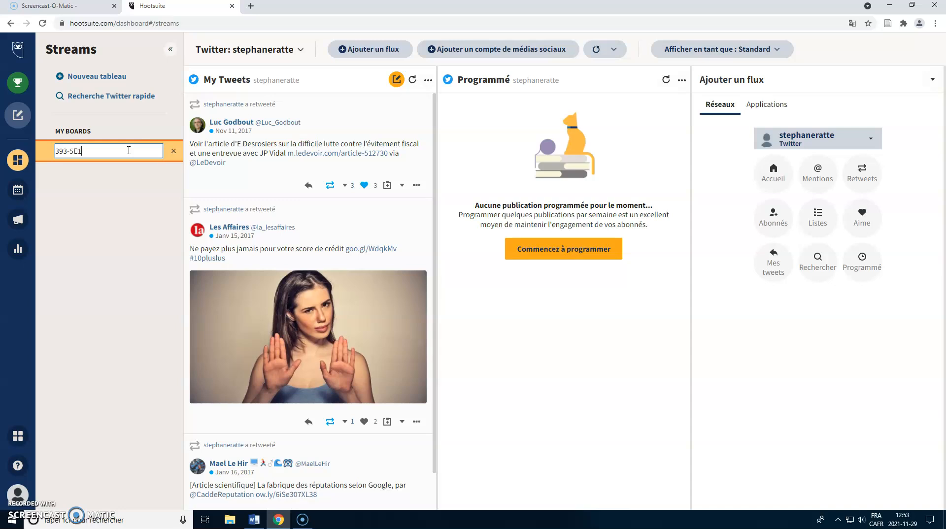
key("Return")
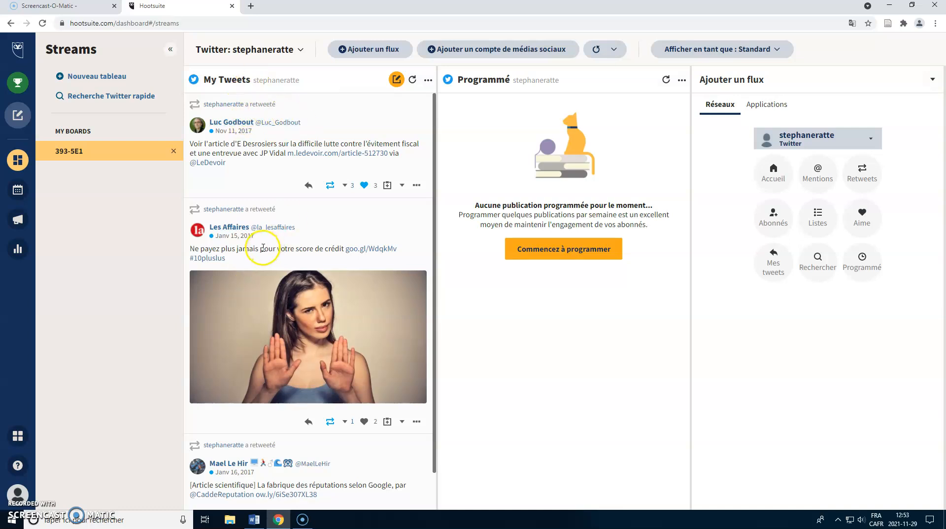
Step: Delete the Programmé and My Tweets streams from the 393-5E1 board
left_click(681, 81)
left_click(648, 157)
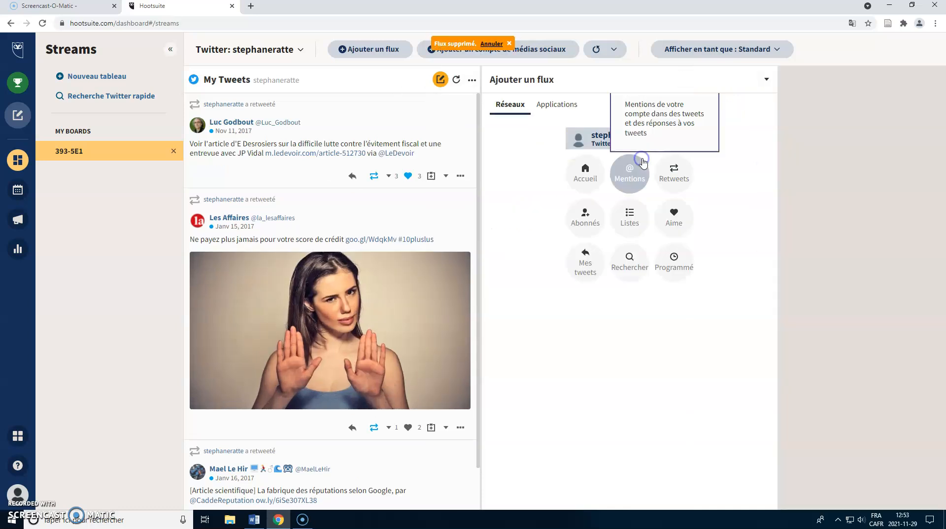
left_click(472, 81)
left_click(429, 156)
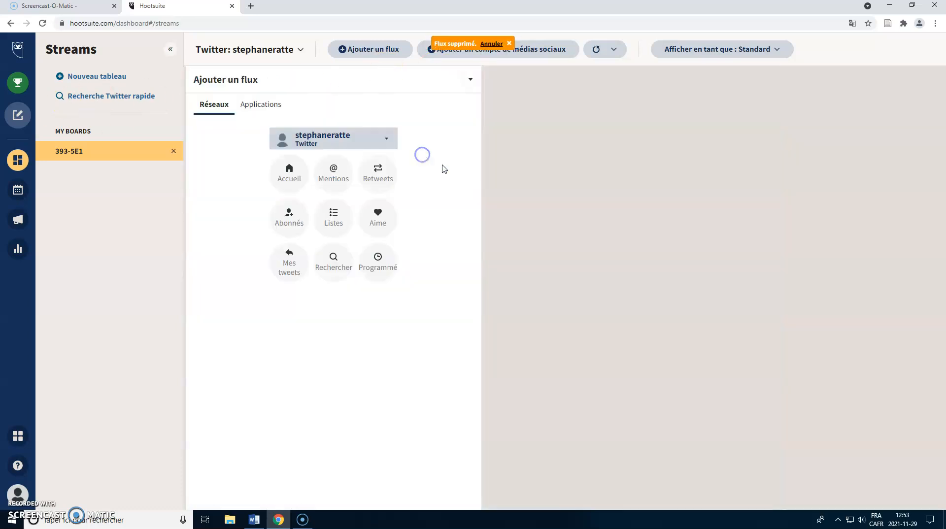
Step: Add the Twitter Accueil stream and the LinkedIn "Mes mises à jour" stream to the board
left_click(286, 172)
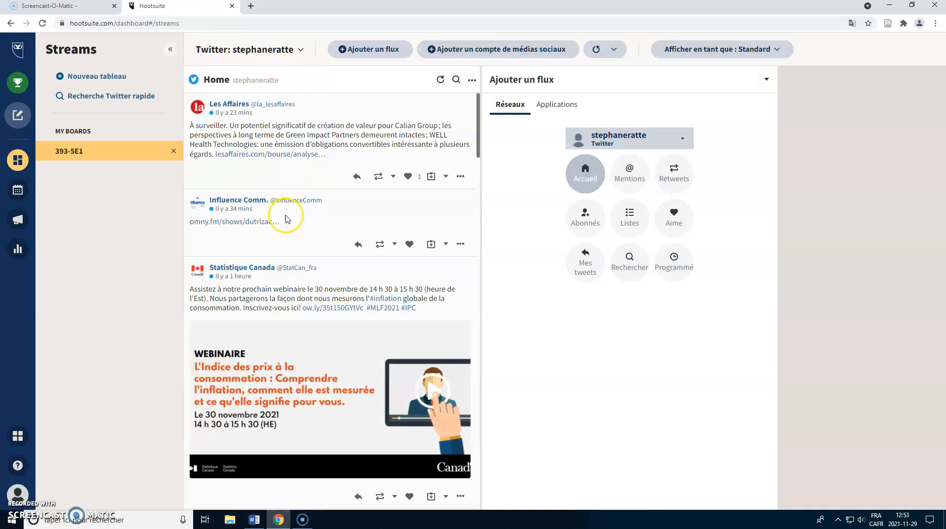
left_click(351, 51)
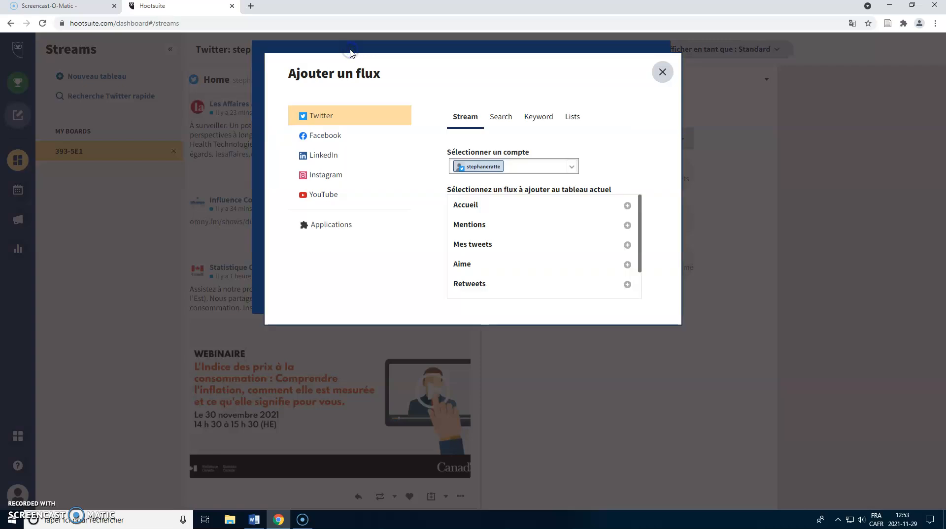
left_click(311, 161)
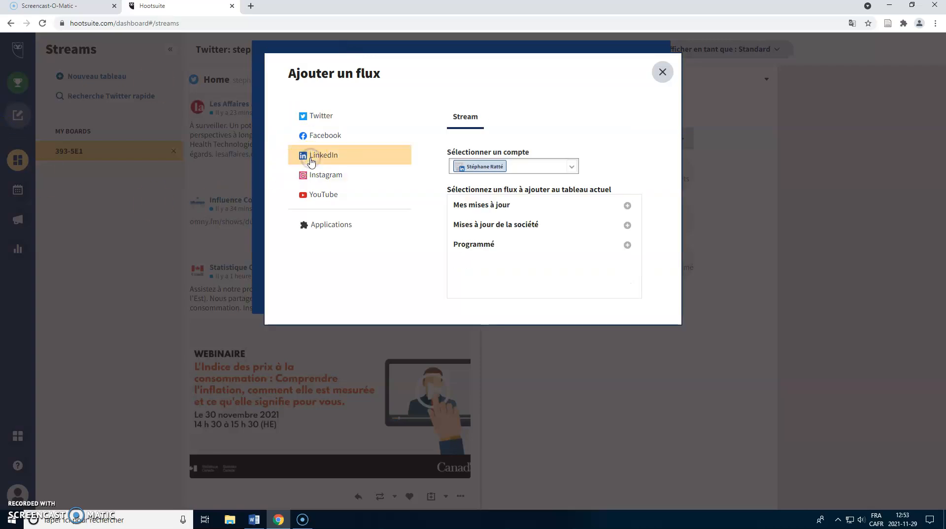
left_click(492, 206)
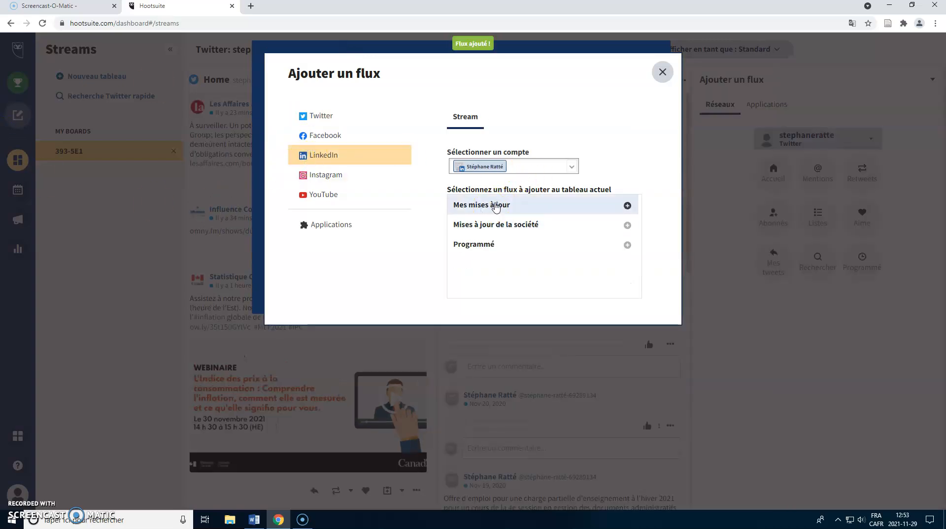
left_click(663, 72)
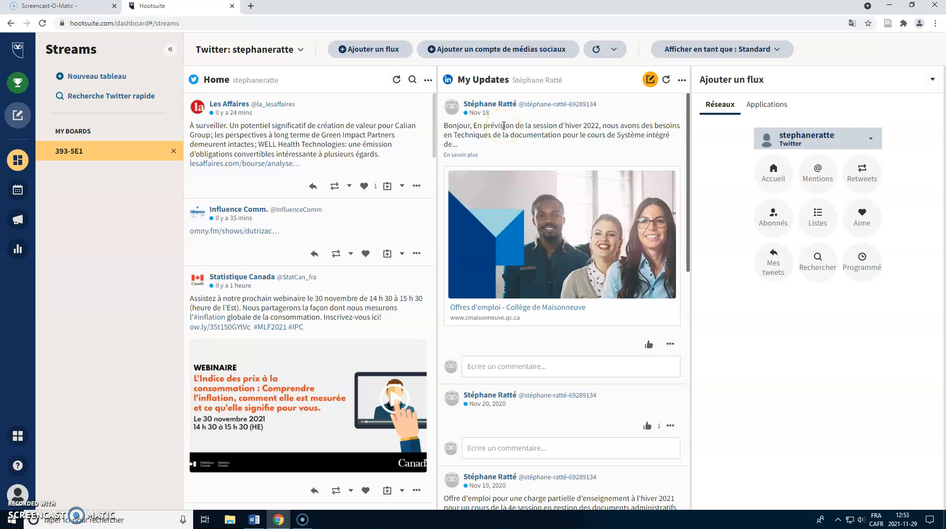
Step: Add a Twitter search stream for "Google search central" in quotation marks and collapse the add-stream column
left_click(817, 260)
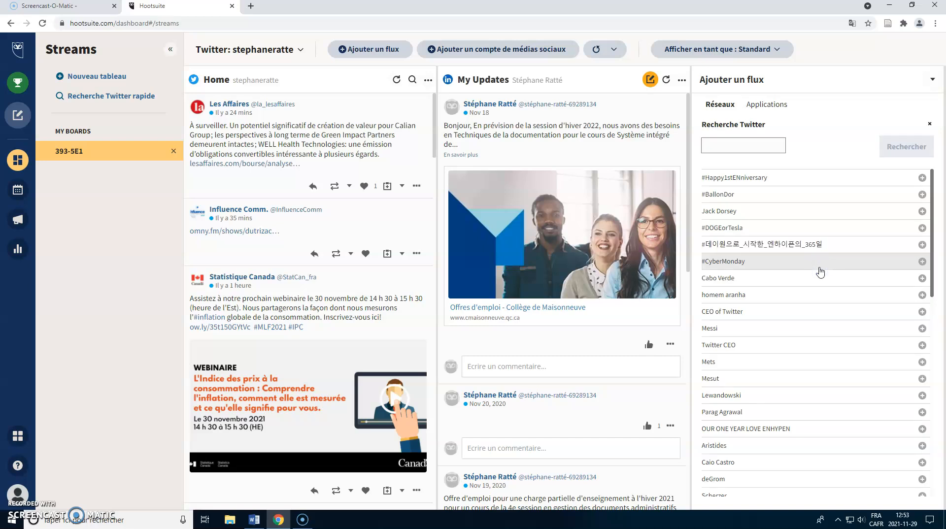
left_click(712, 147)
type("\"Google search")
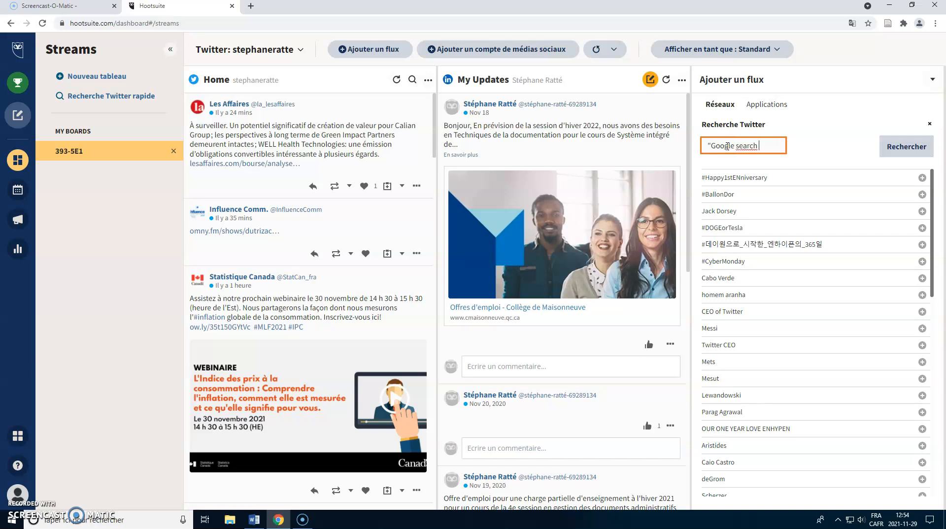
type("central\"")
left_click(905, 146)
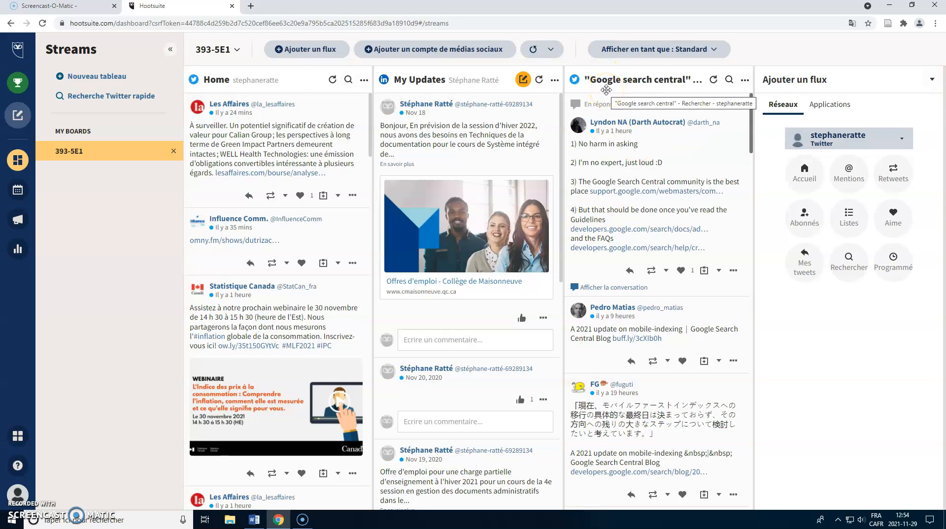
left_click(932, 79)
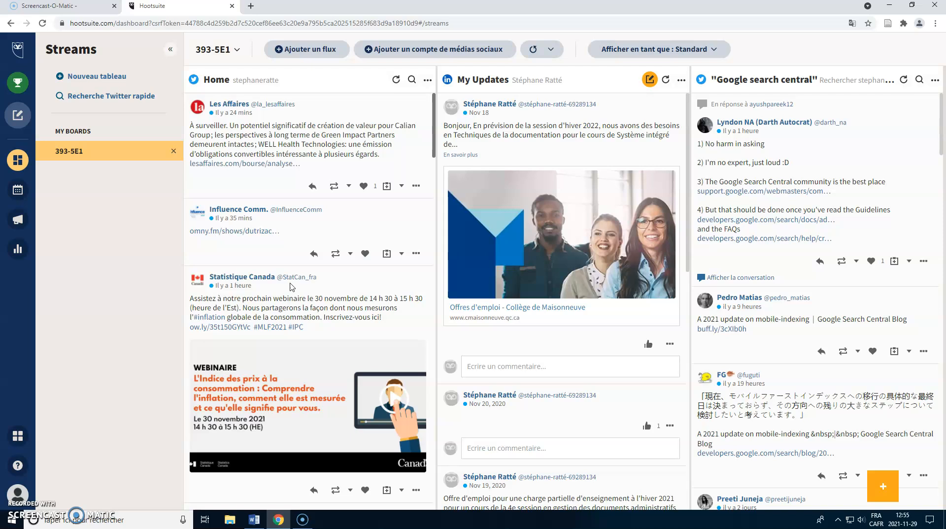
Step: Look at the new publication composer and close it without creating a post
left_click(19, 117)
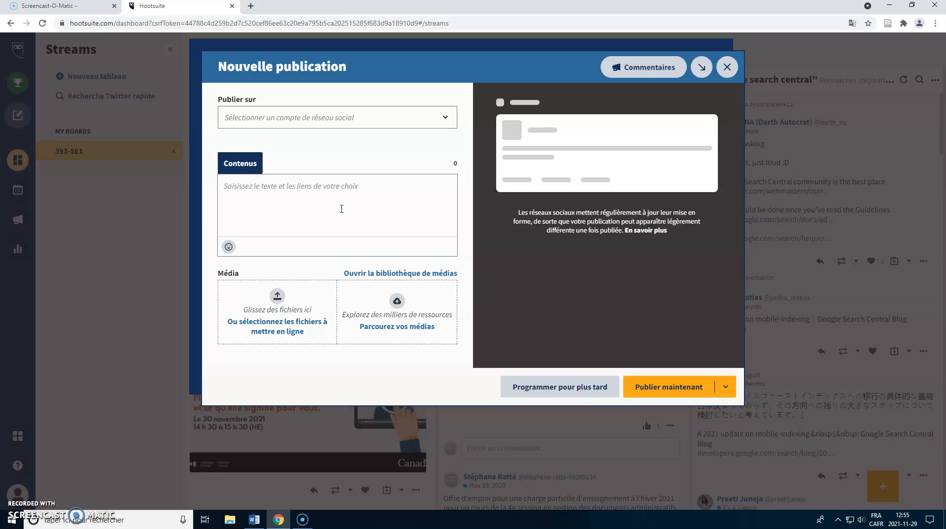
left_click(345, 198)
left_click(729, 67)
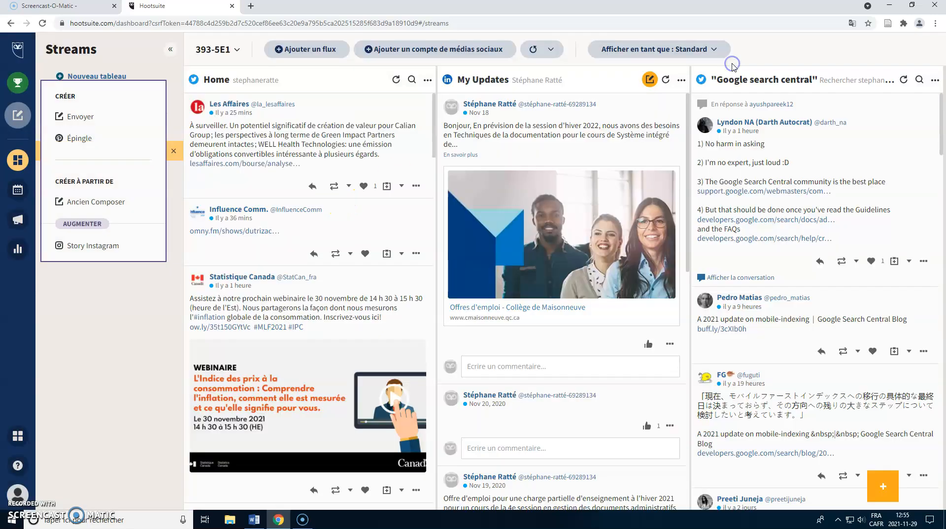
Step: View the publishing calendar in Editeur, return to the 393-5E1 streams and collapse the add-stream column
left_click(7, 194)
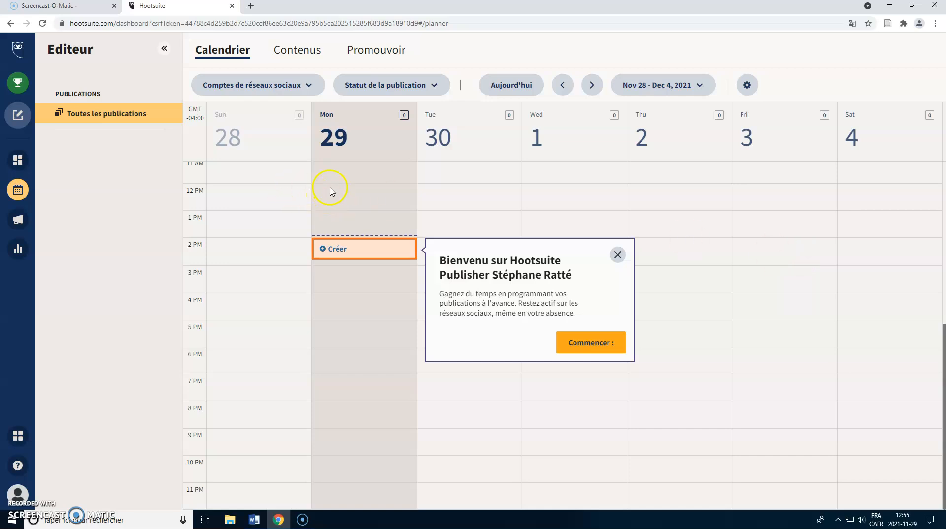
left_click(18, 160)
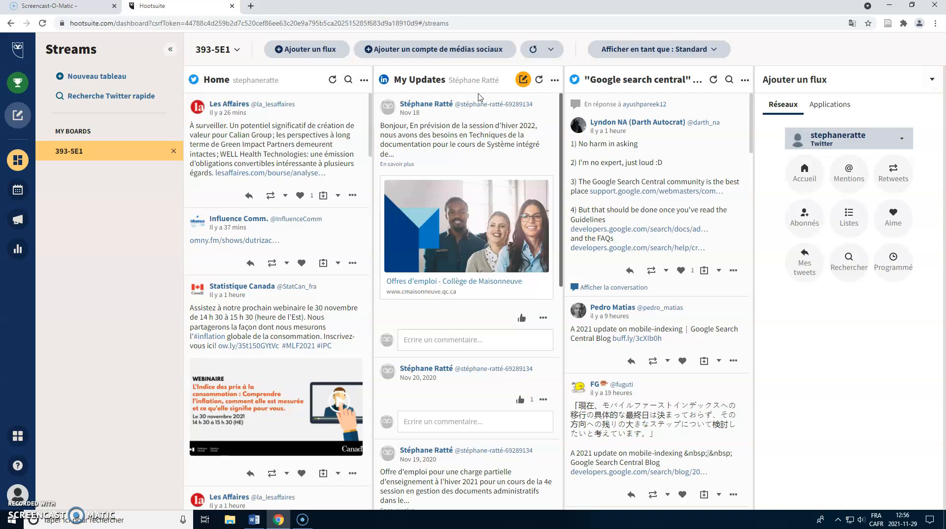
left_click(931, 81)
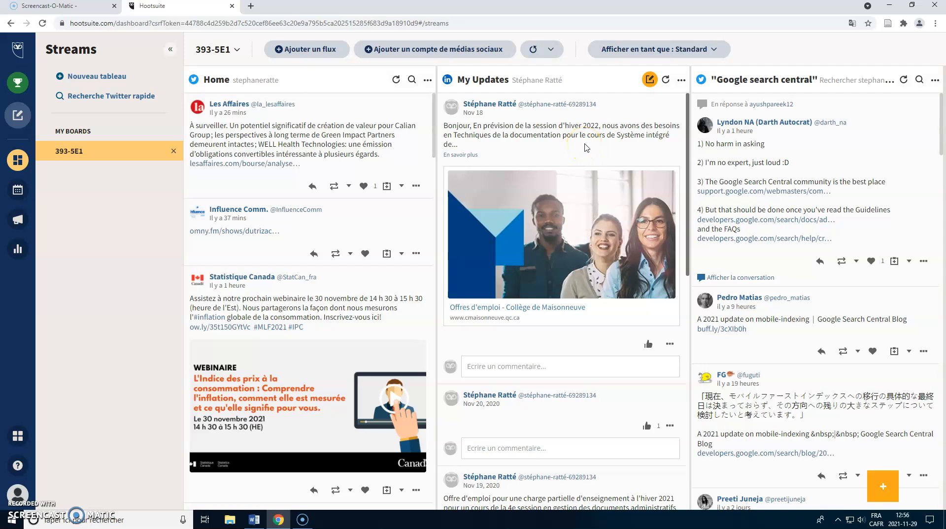
Step: Switch to the Word assignment document to review the Hootsuite instructions, and return to Chrome
left_click(254, 520)
left_click(454, 501)
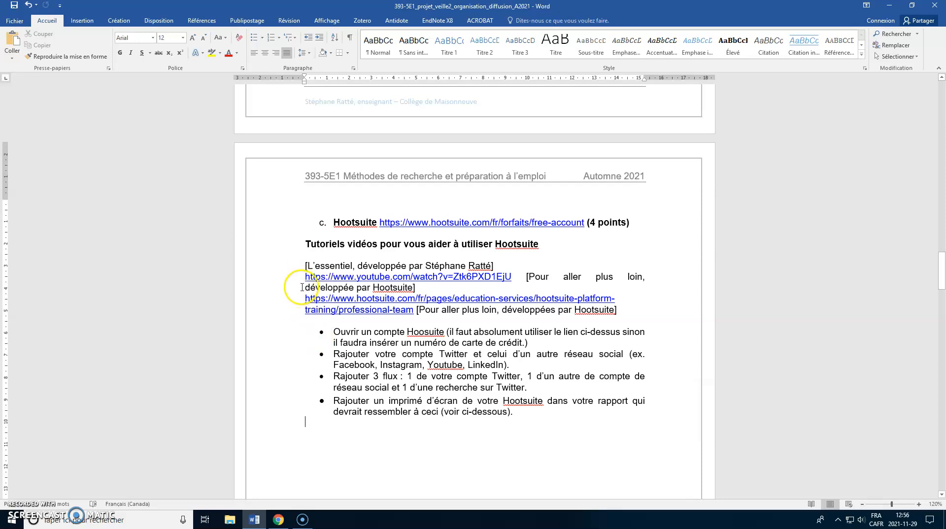
left_click(279, 520)
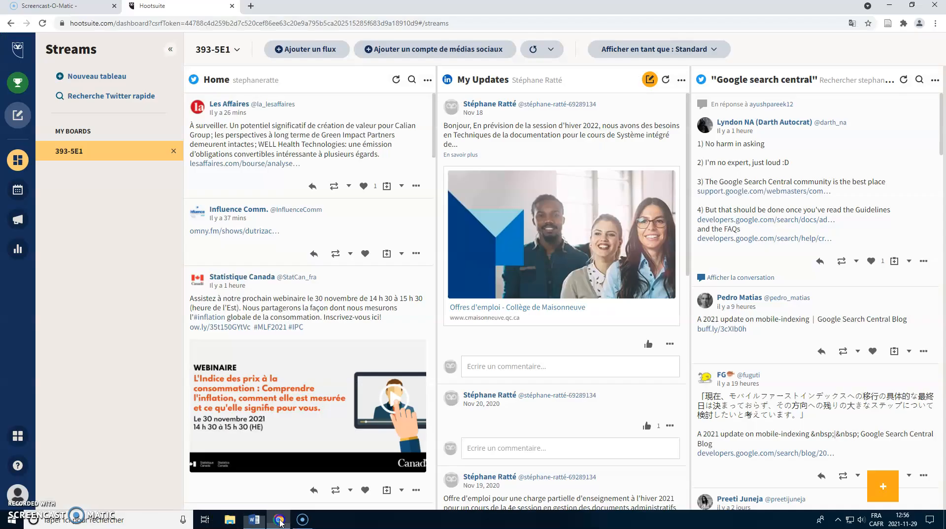